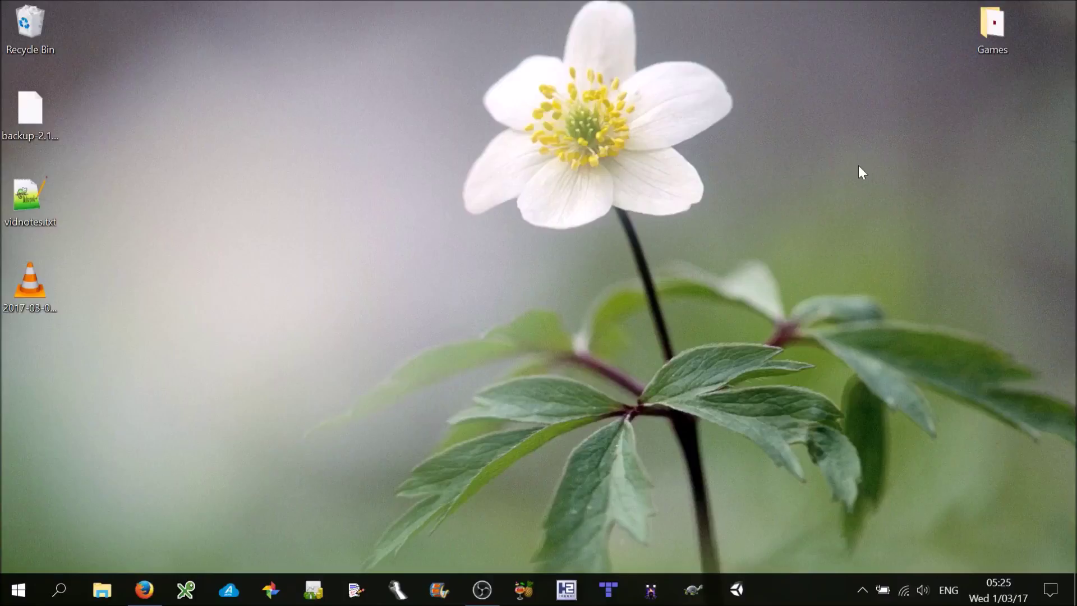
Start Unity, close its project launcher, and open the CurrentProjects folder in File Explorer.
click(736, 589)
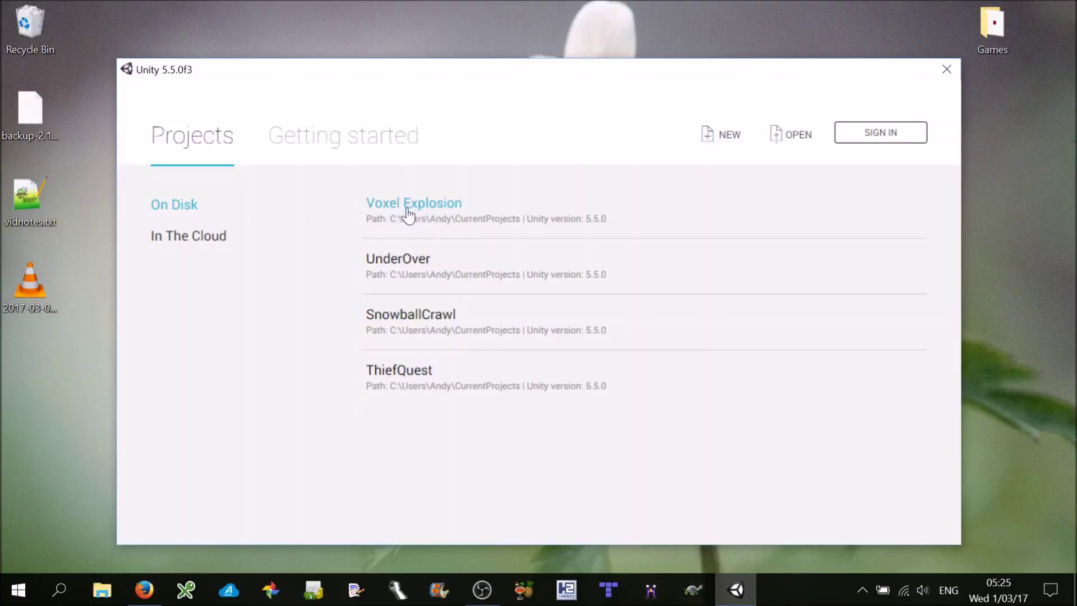
click(945, 71)
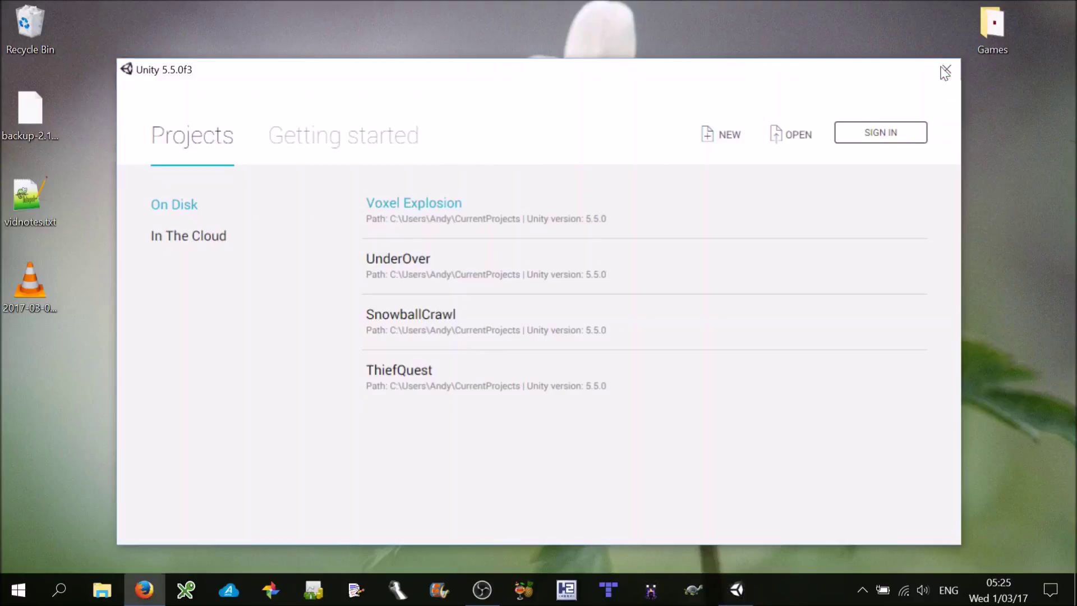
click(102, 588)
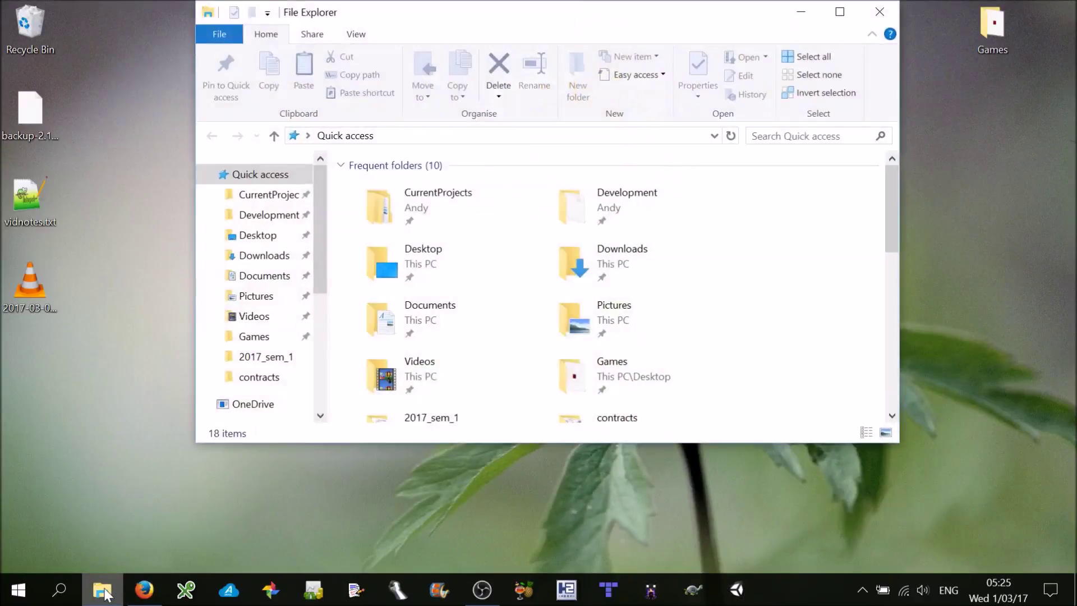
click(271, 196)
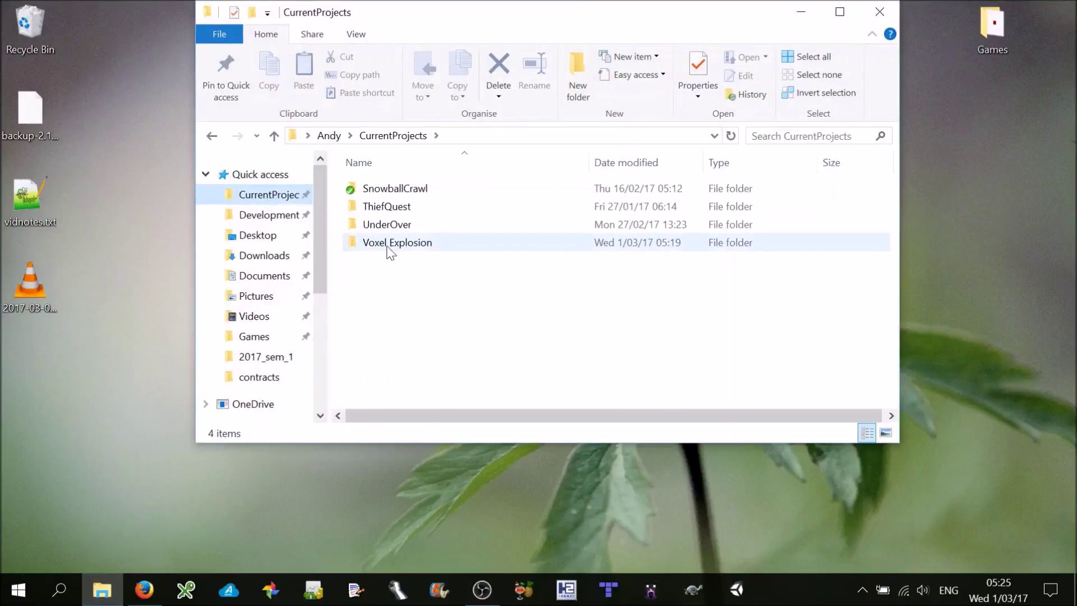
mouse_move(381, 251)
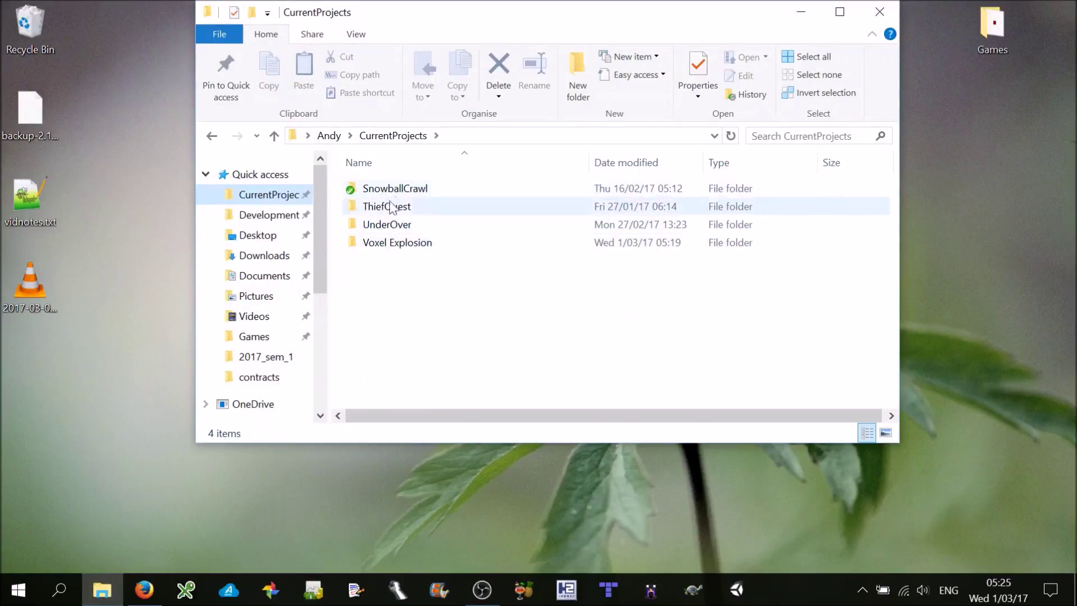
Rename the 'Voxel Explosion' folder to 'VoxelExplosion' by removing the space.
click(393, 247)
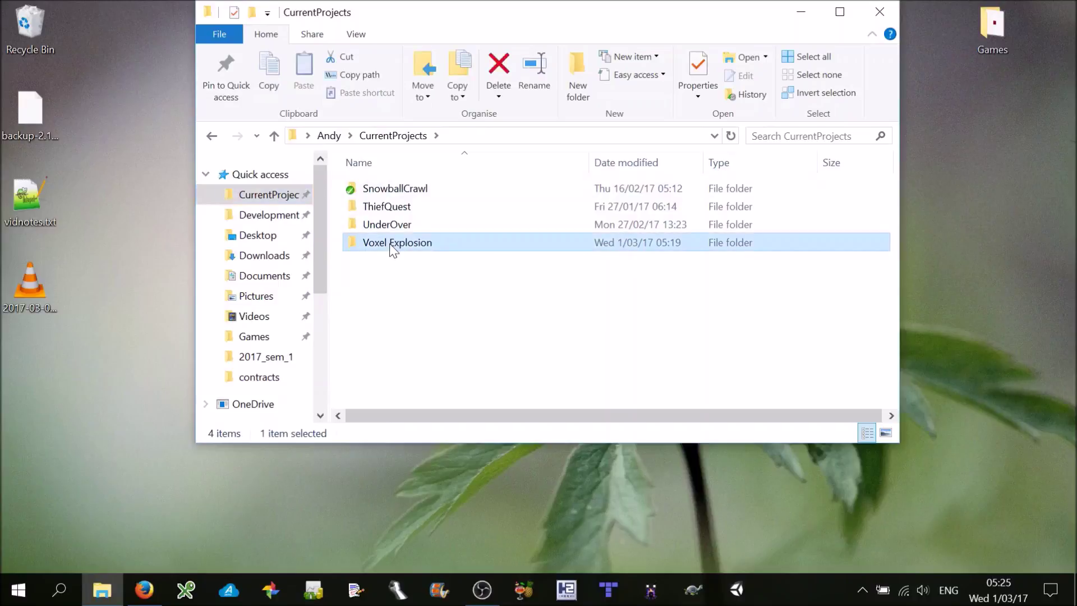
click(391, 247)
click(390, 244)
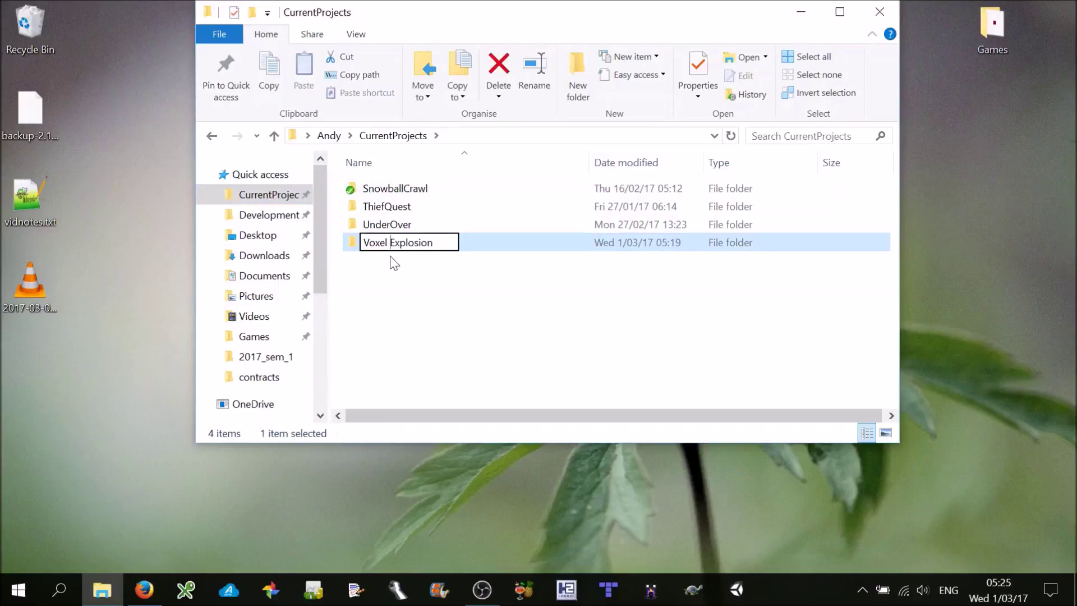
key(BackSpace)
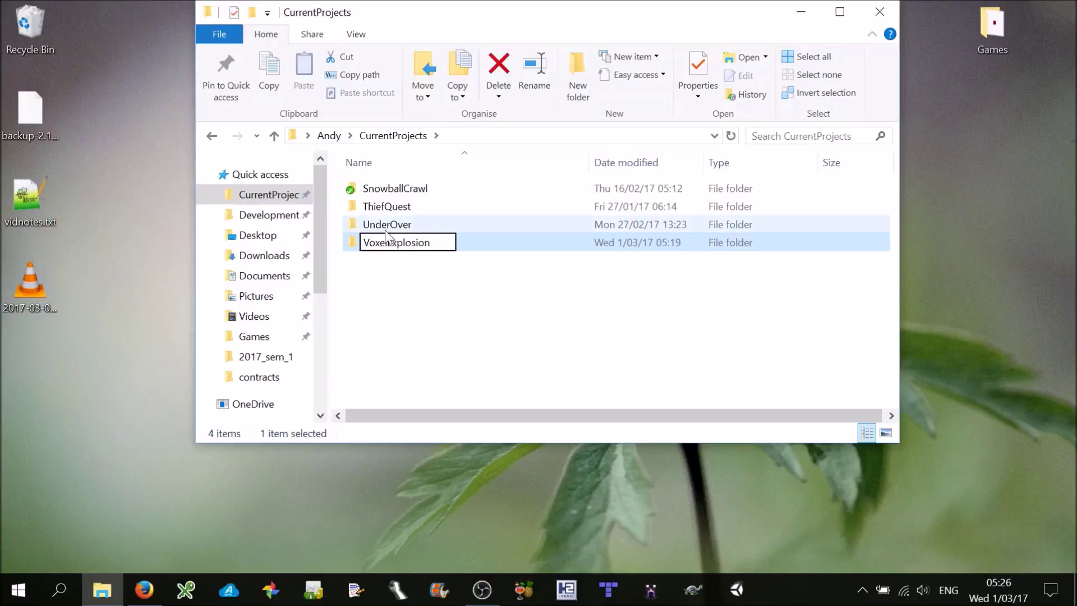
key(Return)
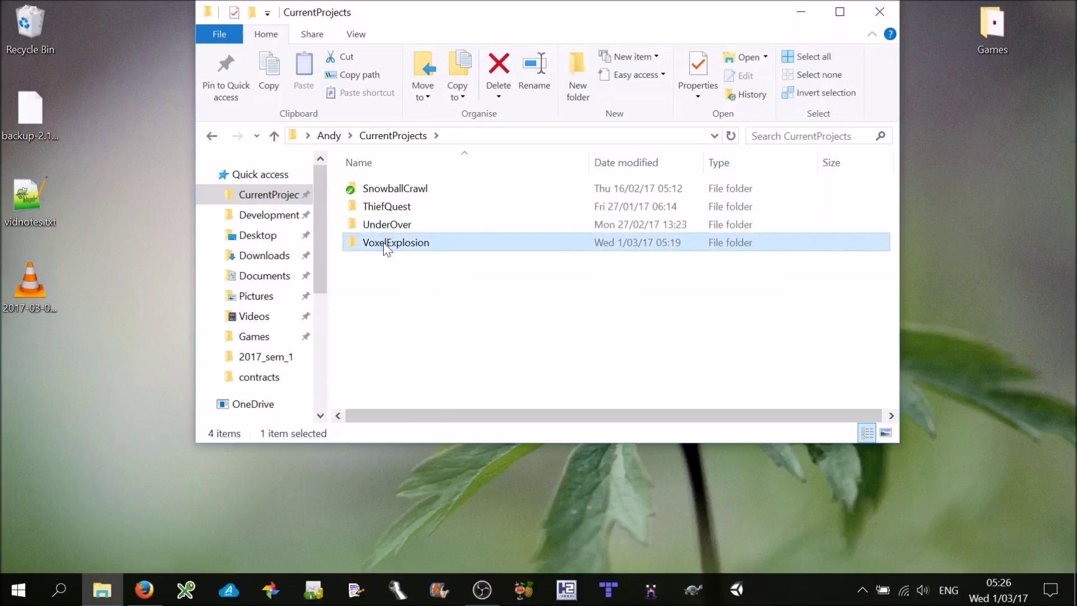
click(554, 365)
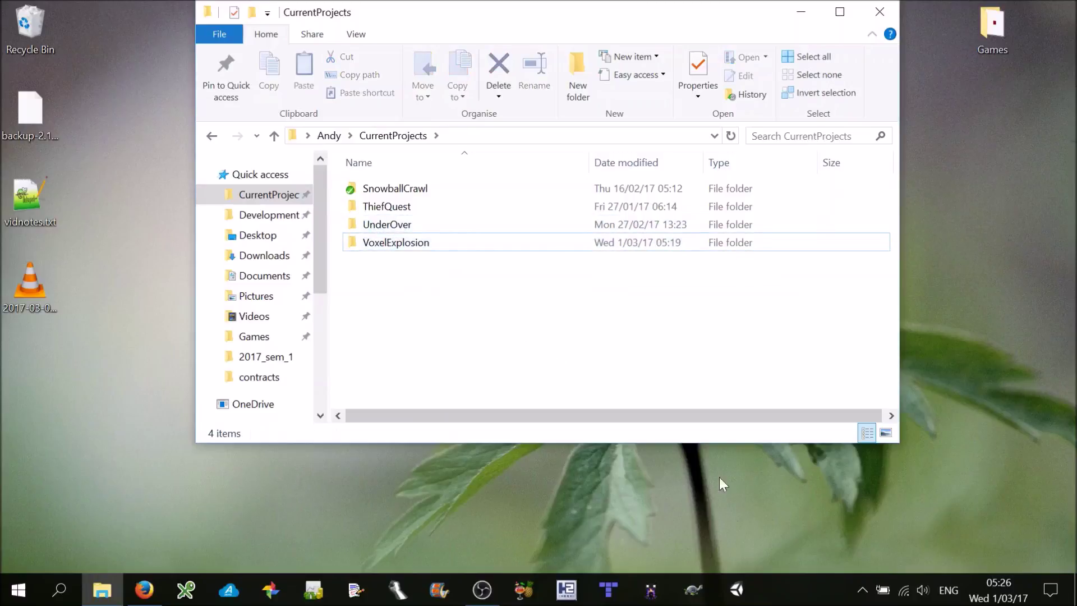
Open the VoxelExplosion folder as a project in Unity from the launcher.
click(738, 591)
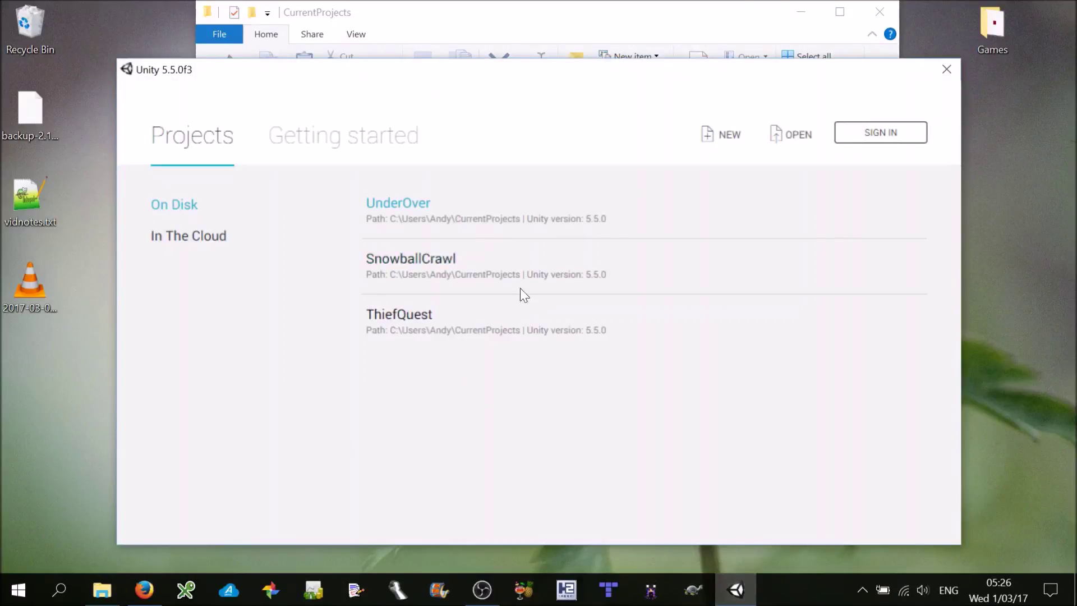
click(780, 134)
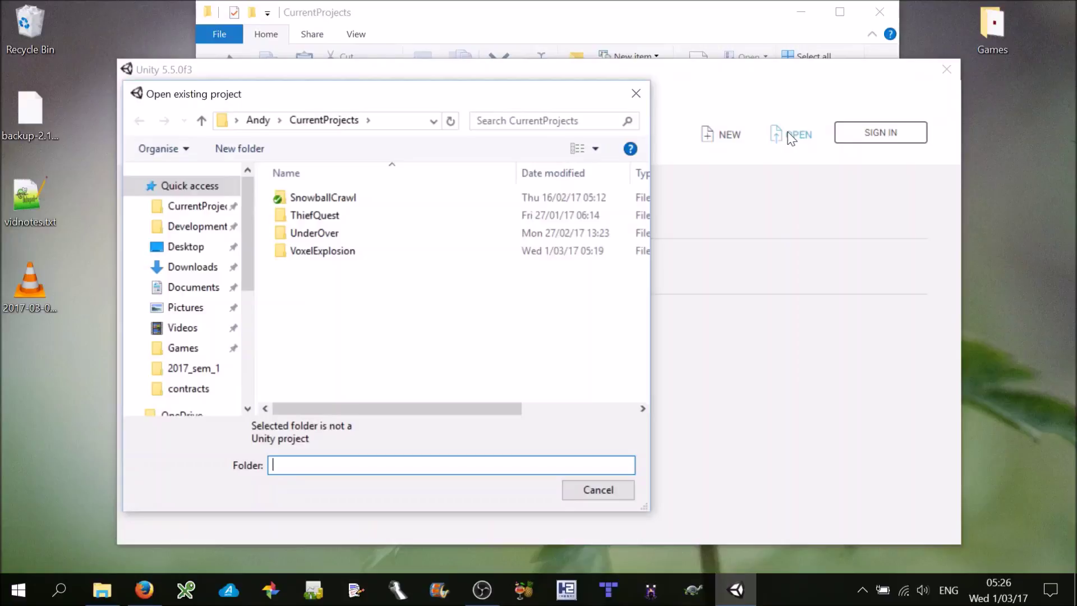
click(338, 250)
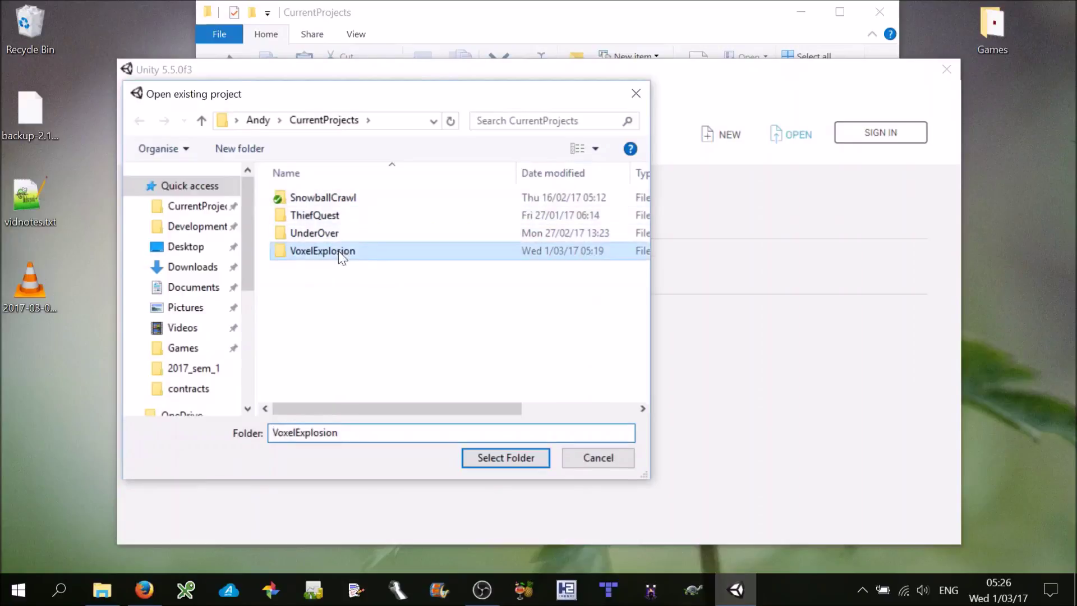
click(513, 460)
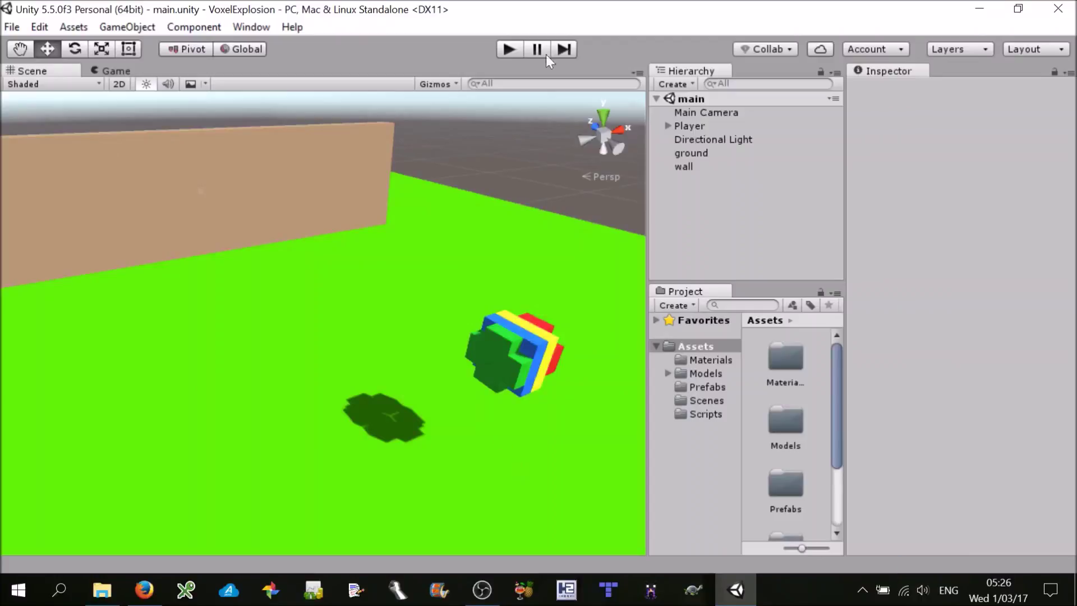
Play the scene to watch the voxel player burst into cubes, then stop playback.
click(508, 50)
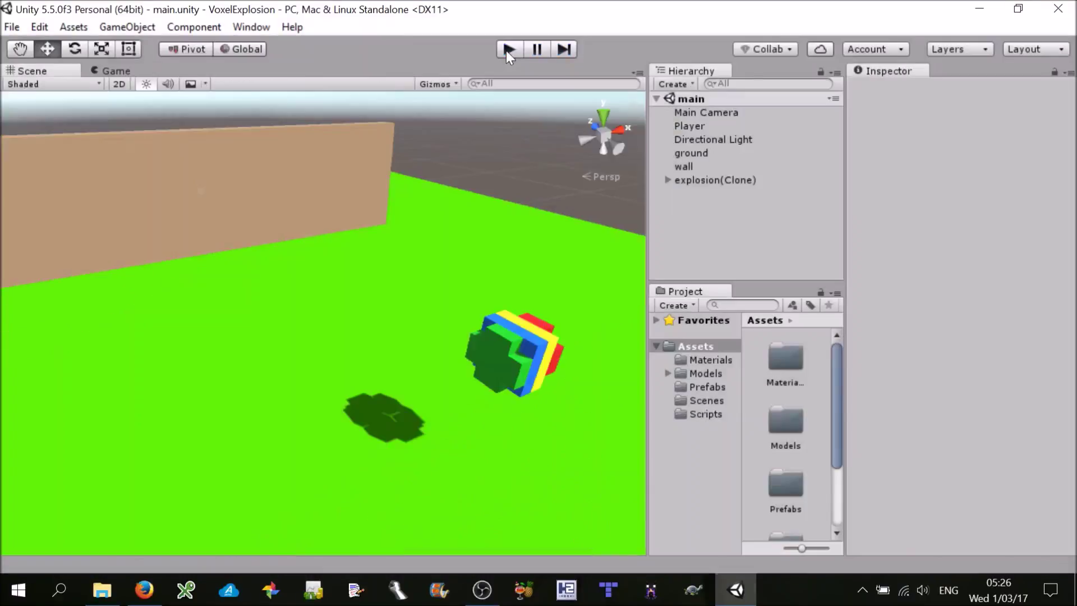
click(509, 50)
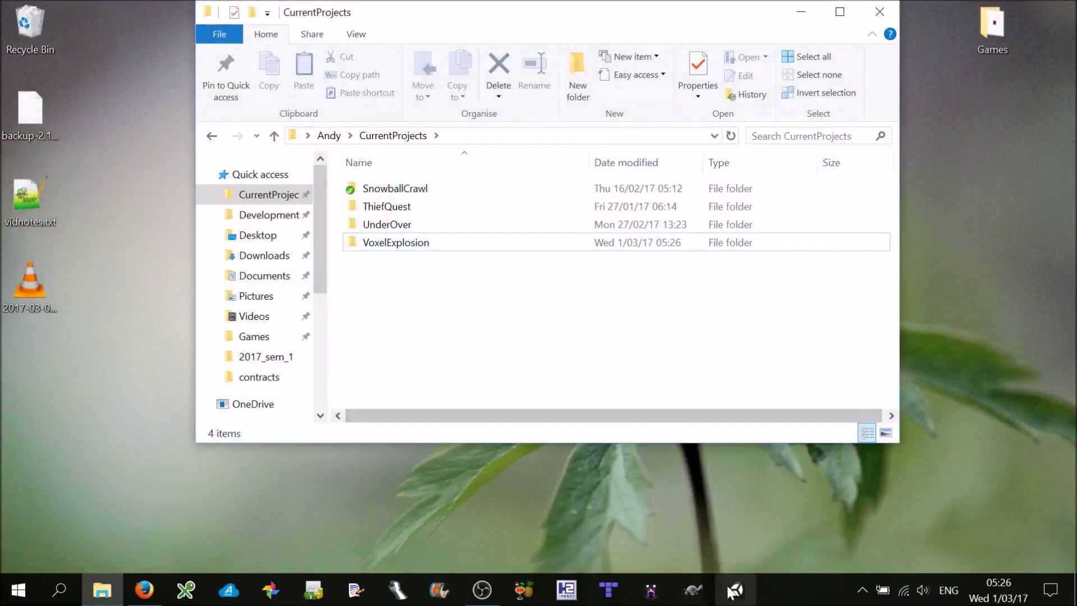
Confirm VoxelExplosion appears in Unity's project list, then switch to the Mercurial site in Firefox.
click(733, 589)
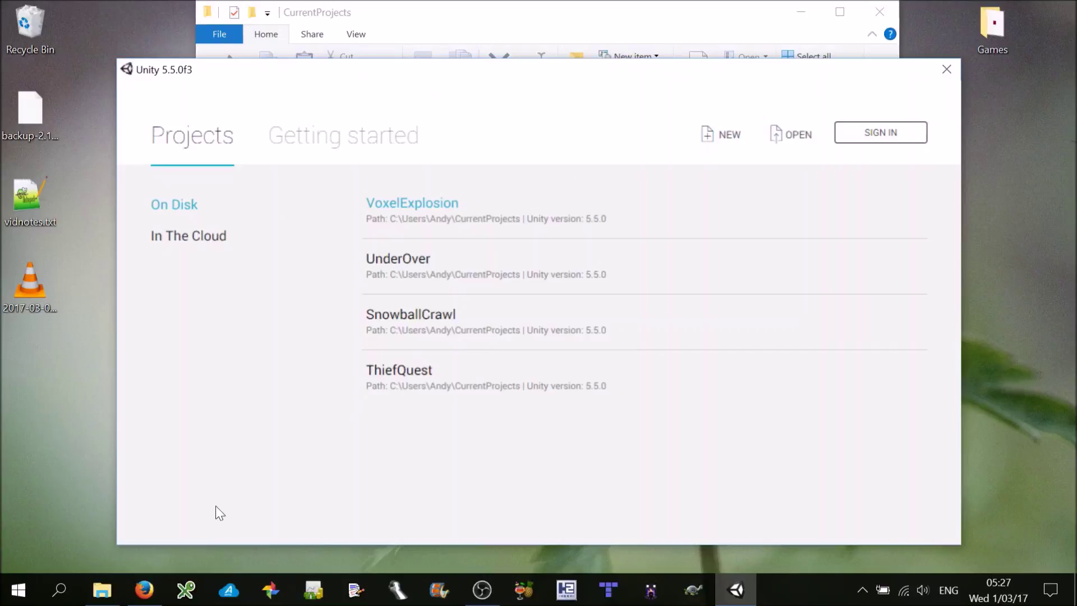
click(147, 594)
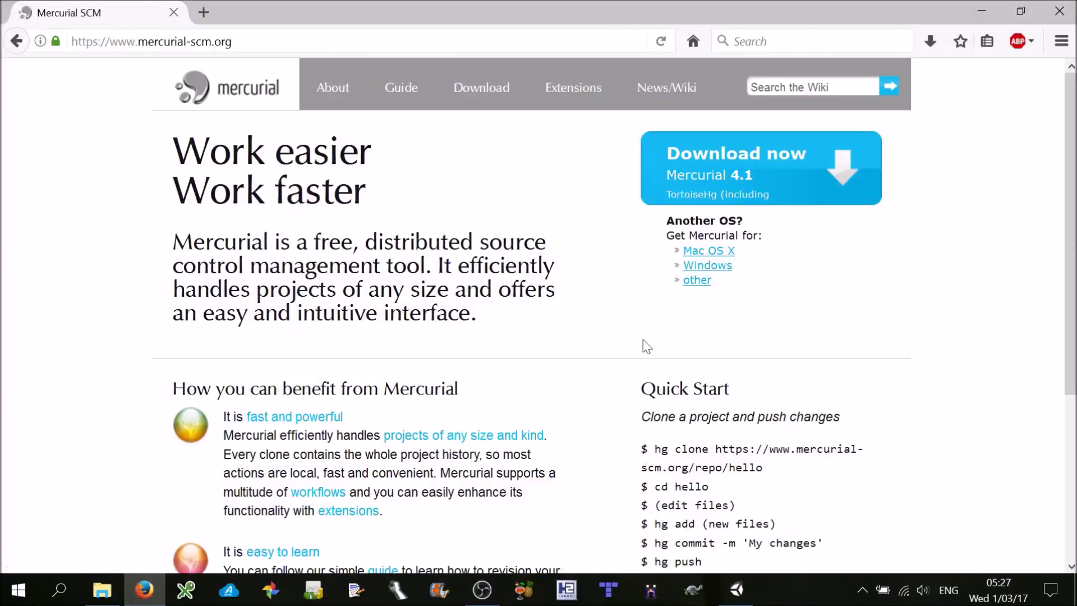
Select the mercurial-scm.org address, then minimize Firefox to reveal the Unity launcher.
double_click(234, 40)
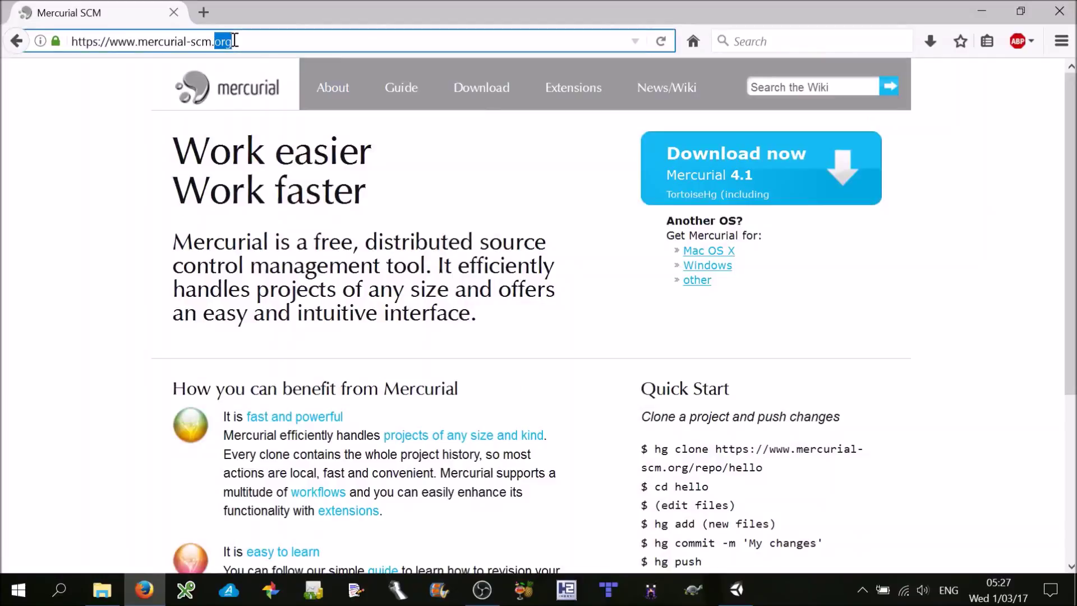
triple_click(235, 40)
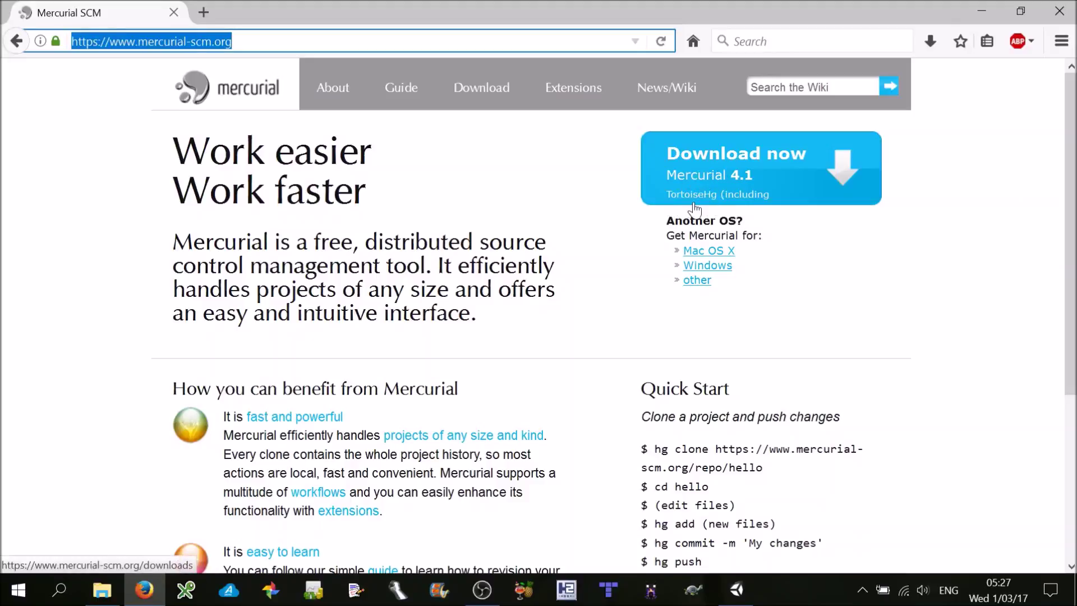
click(982, 11)
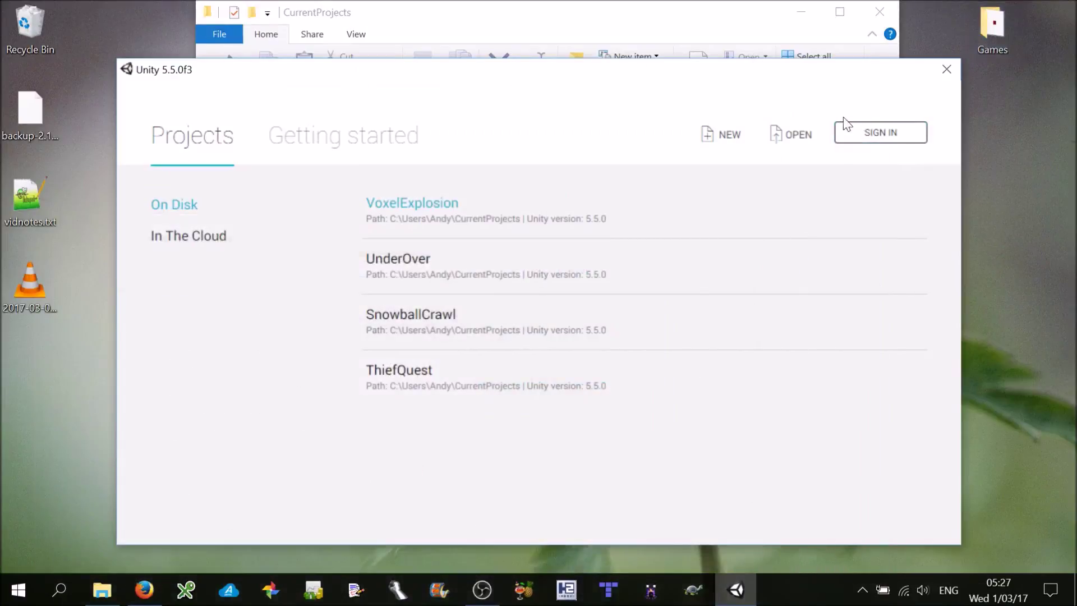
Close the Unity launcher and remove the old VoxelExplosion entry from TortoiseHg's Repository Registry.
click(947, 70)
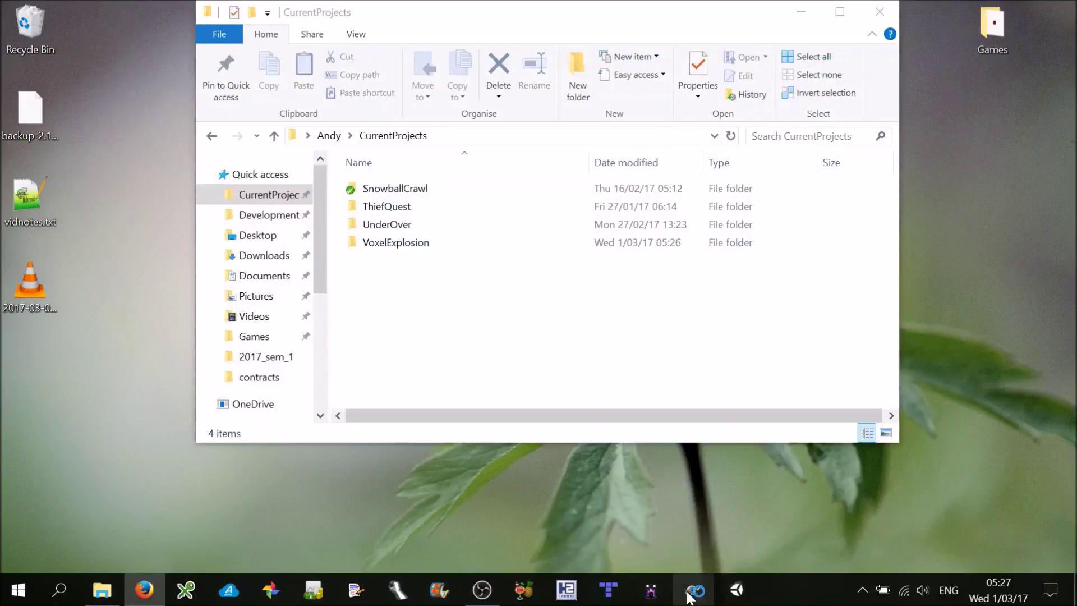
click(689, 593)
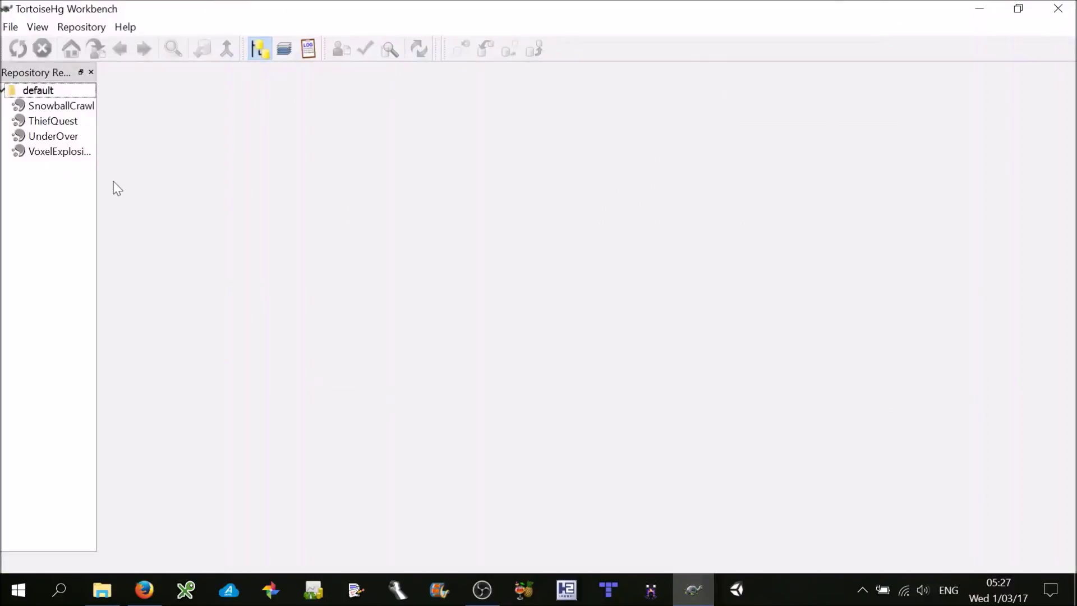
click(57, 153)
right_click(56, 153)
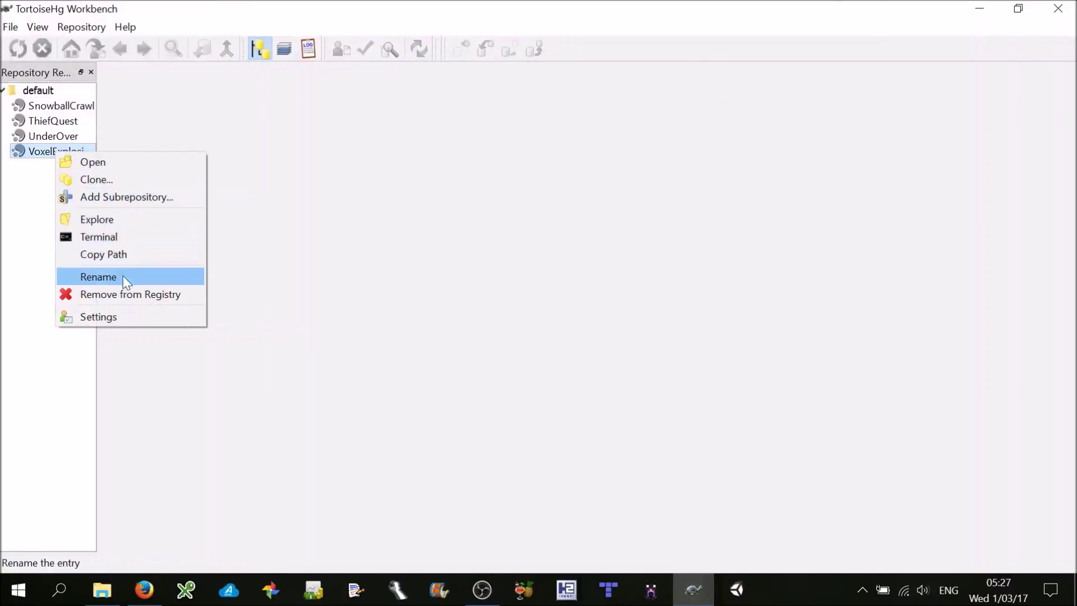
click(128, 293)
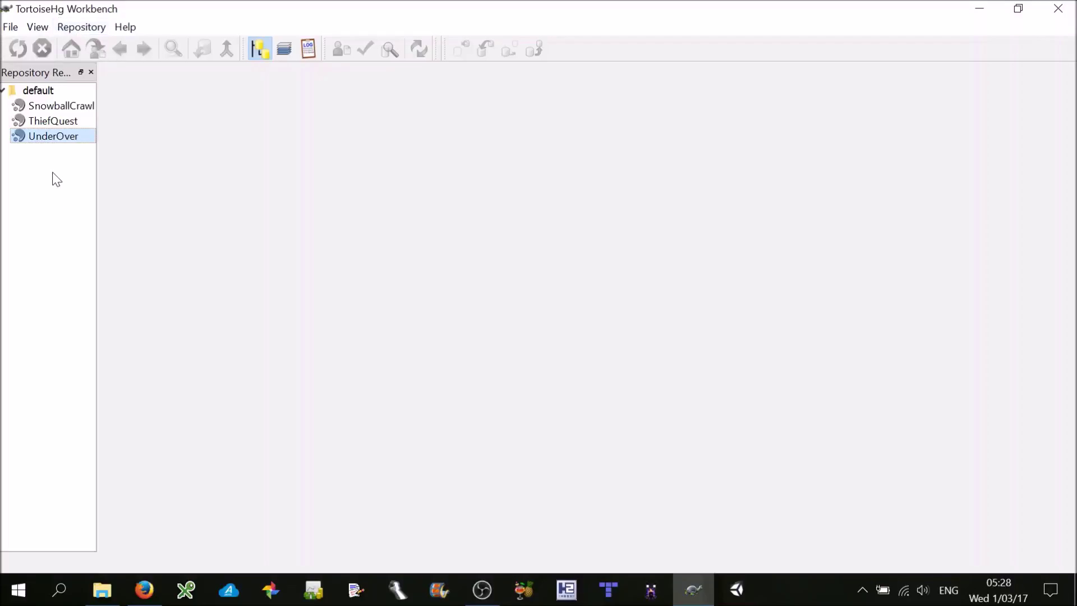
Create a new repository at CurrentProjects\VoxelExplosion via File > New Repository and select it.
click(11, 27)
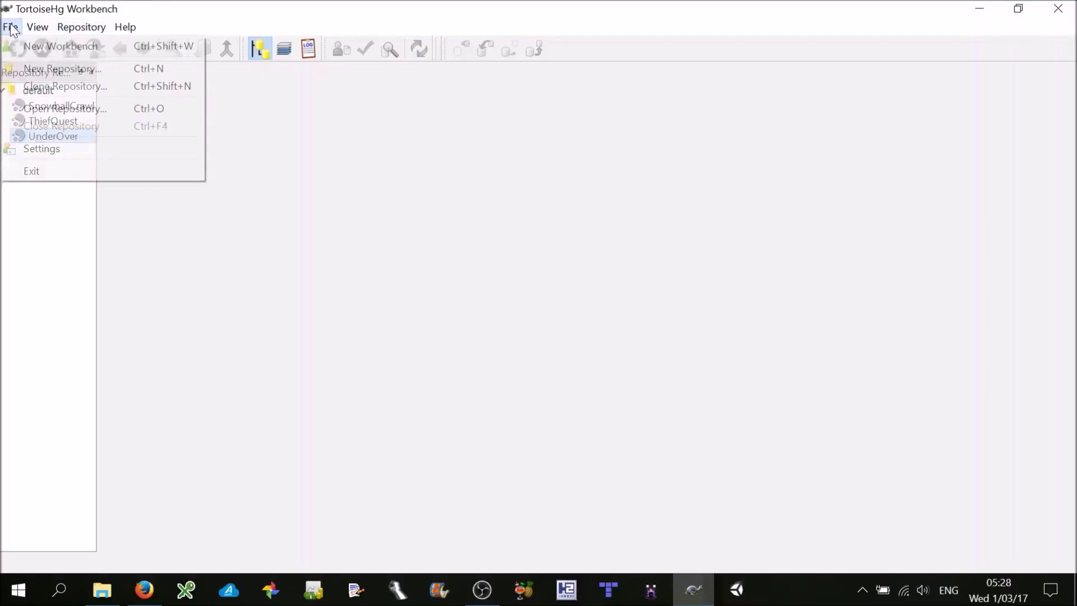
click(37, 70)
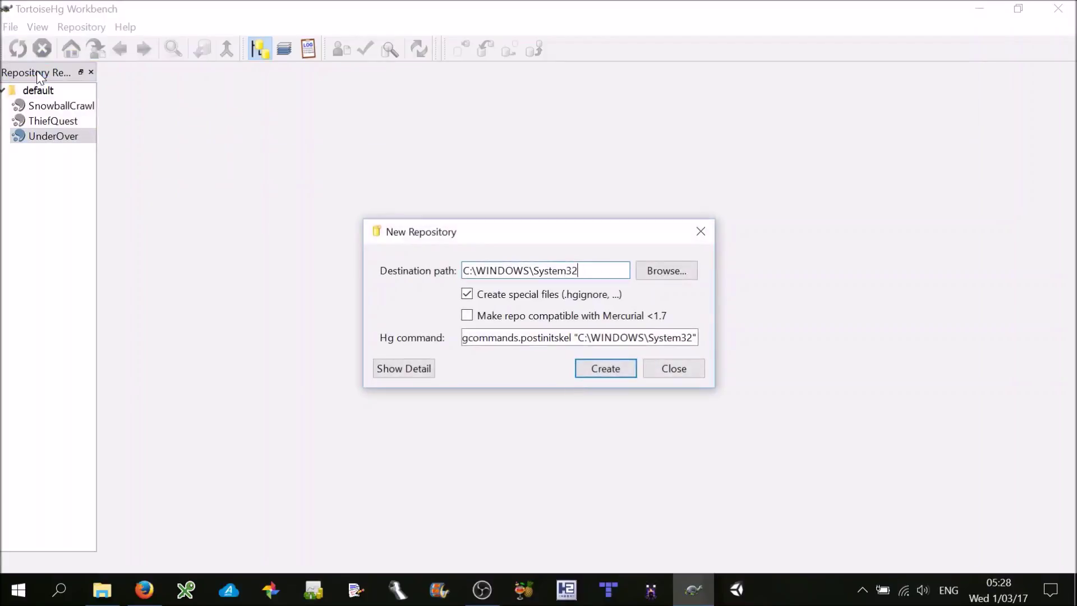
click(668, 270)
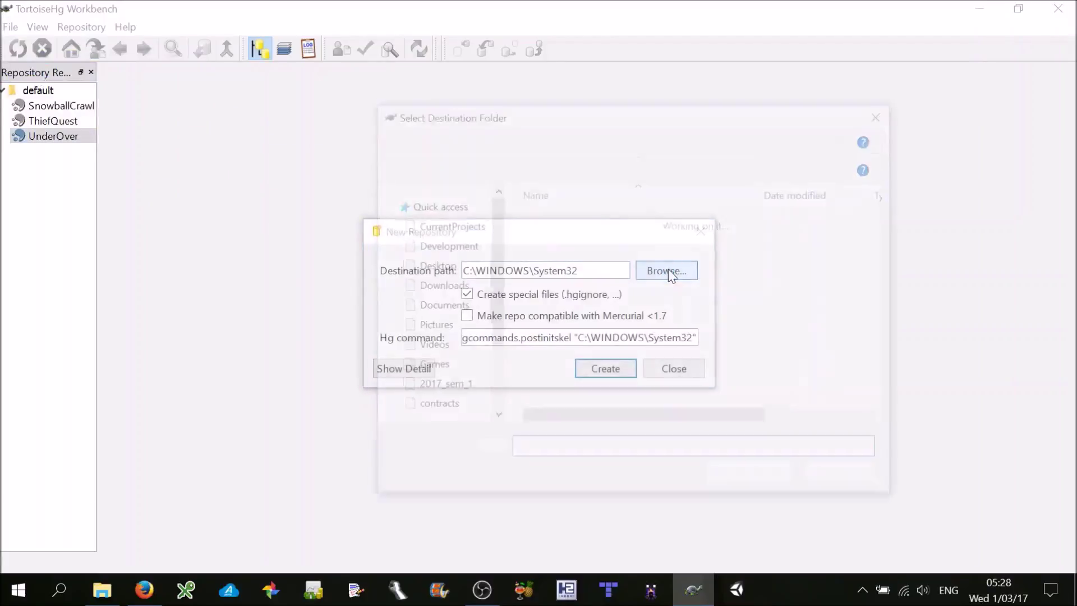
scroll(454, 217, up, 3)
click(455, 220)
click(583, 272)
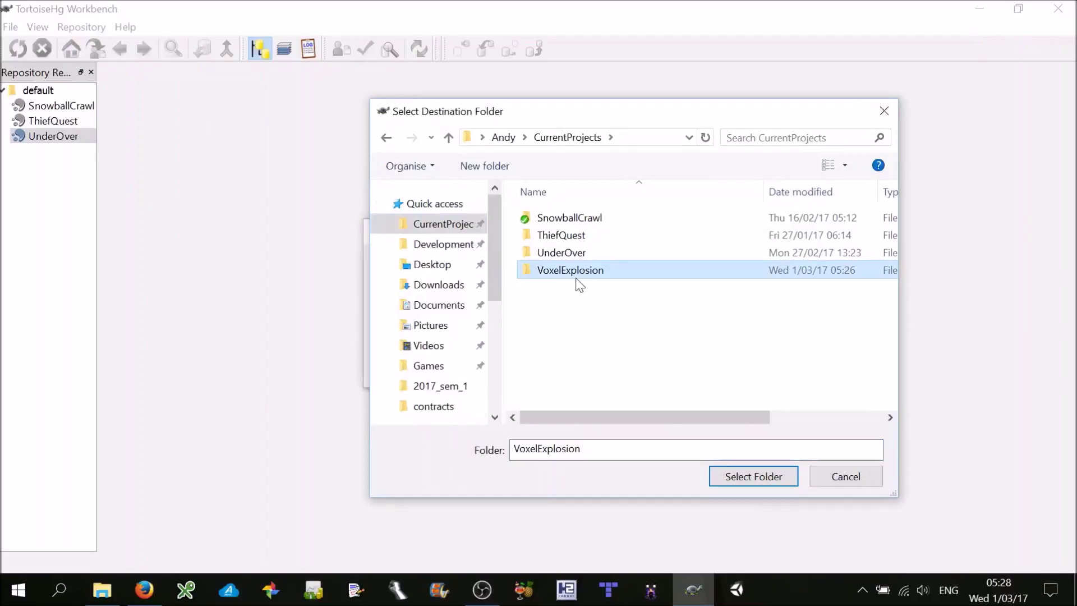
click(751, 481)
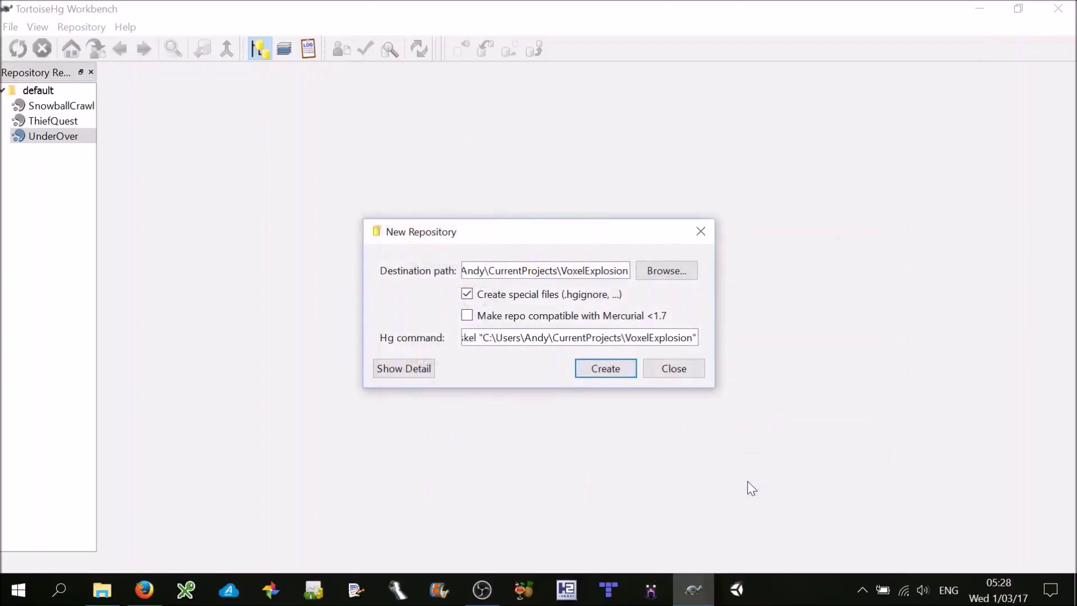
click(607, 369)
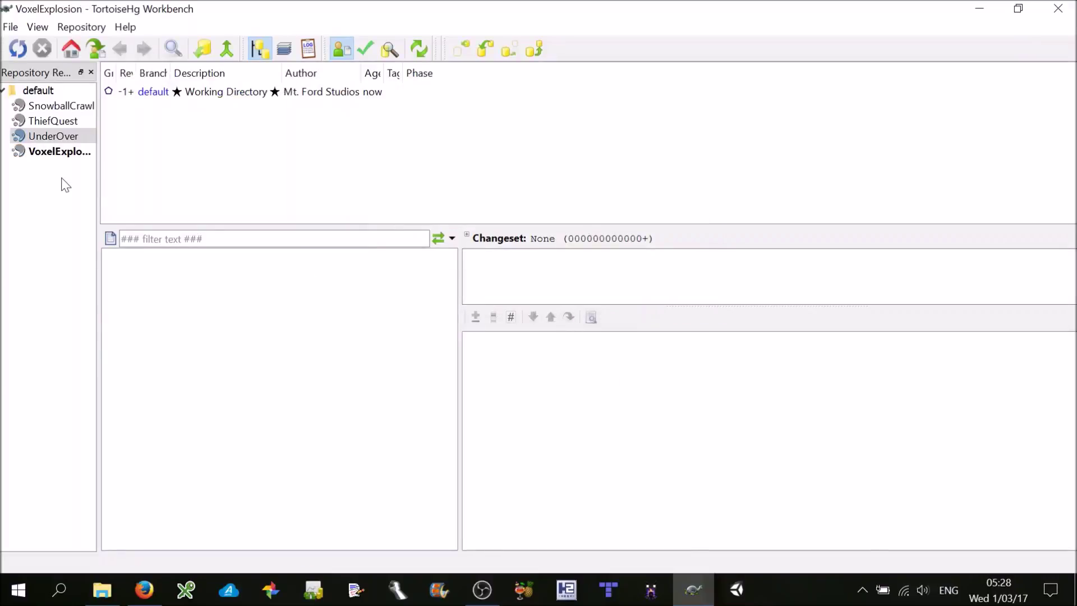
click(48, 152)
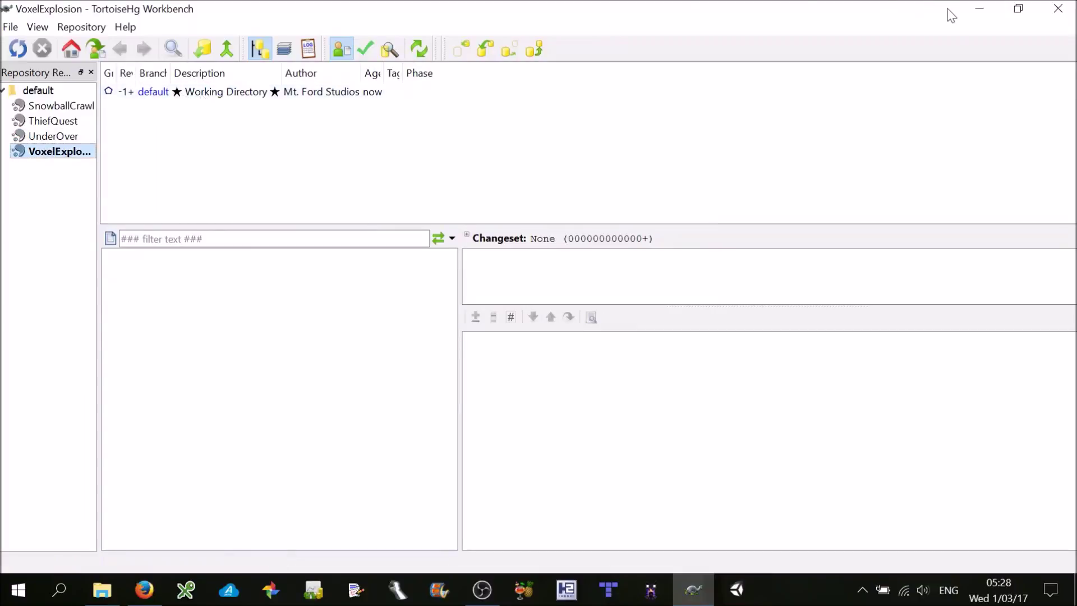
Minimize Workbench and open VoxelExplosion in Explorer to find the new .hg folder.
click(985, 9)
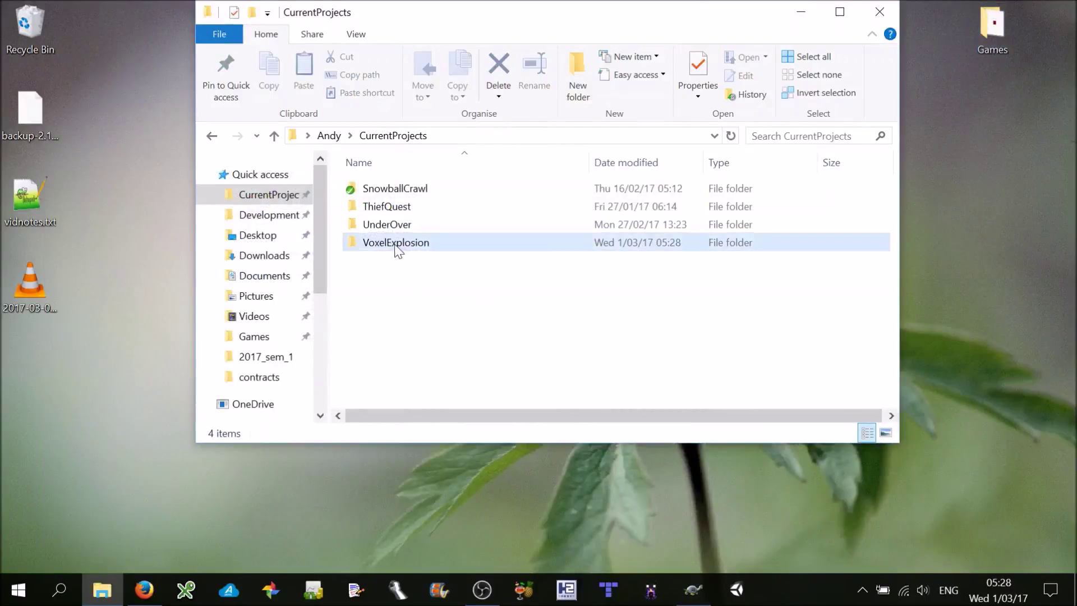
mouse_move(396, 247)
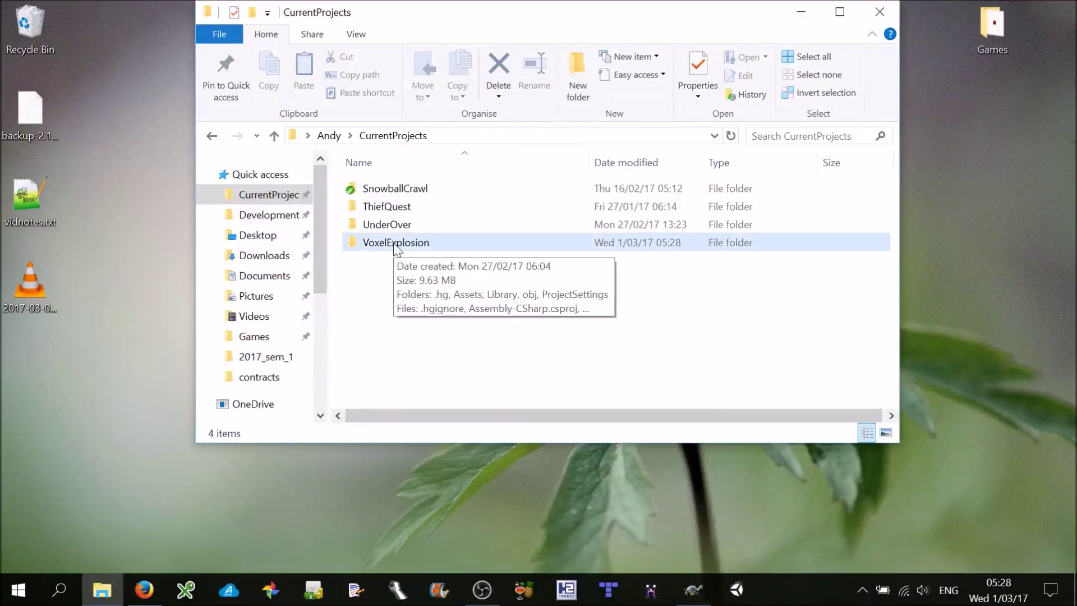
double_click(395, 242)
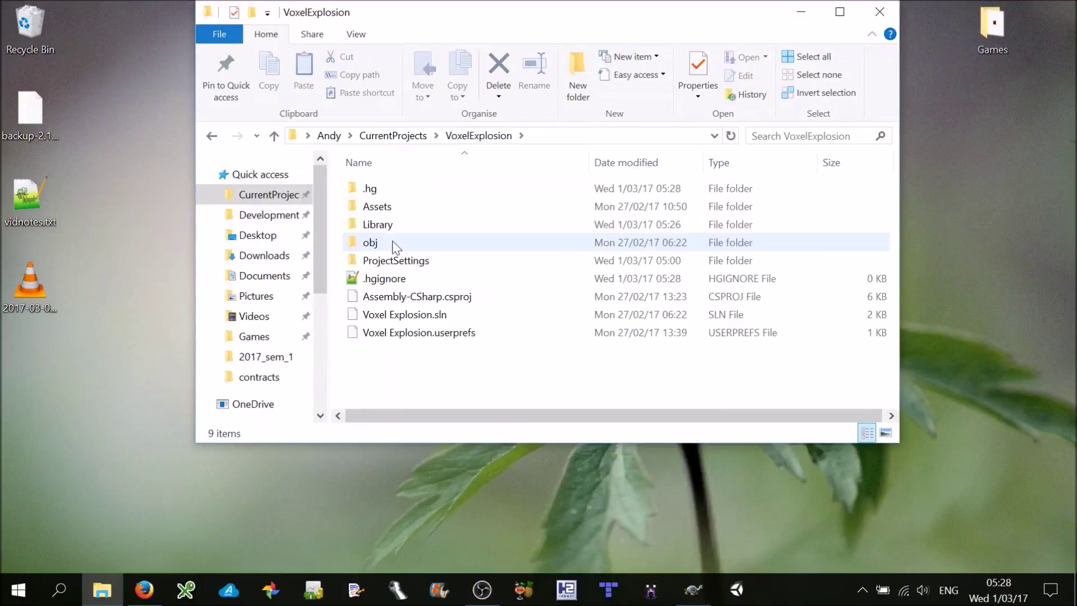
click(369, 195)
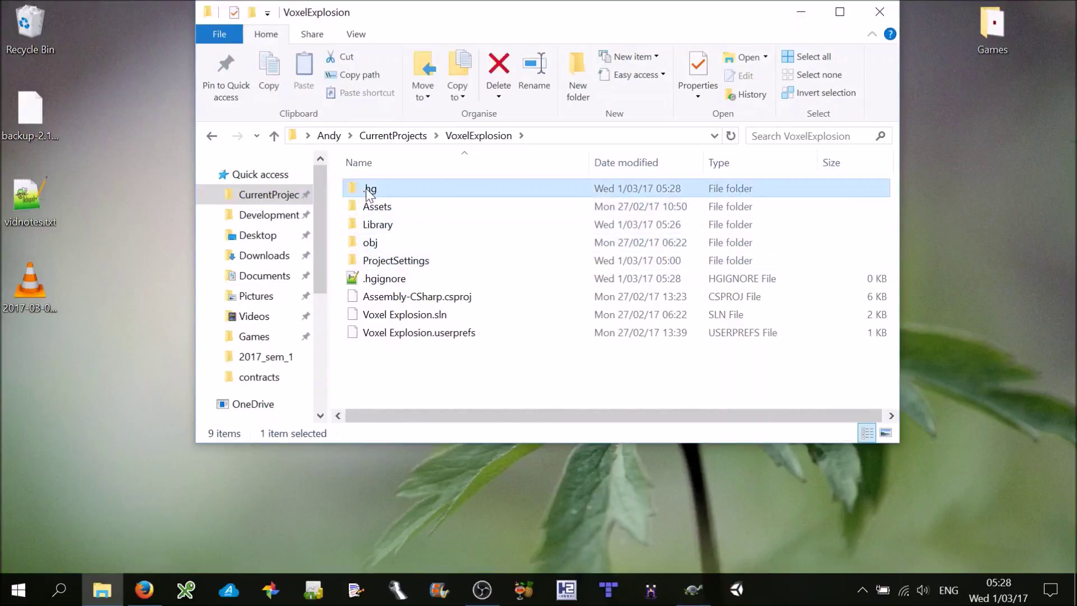